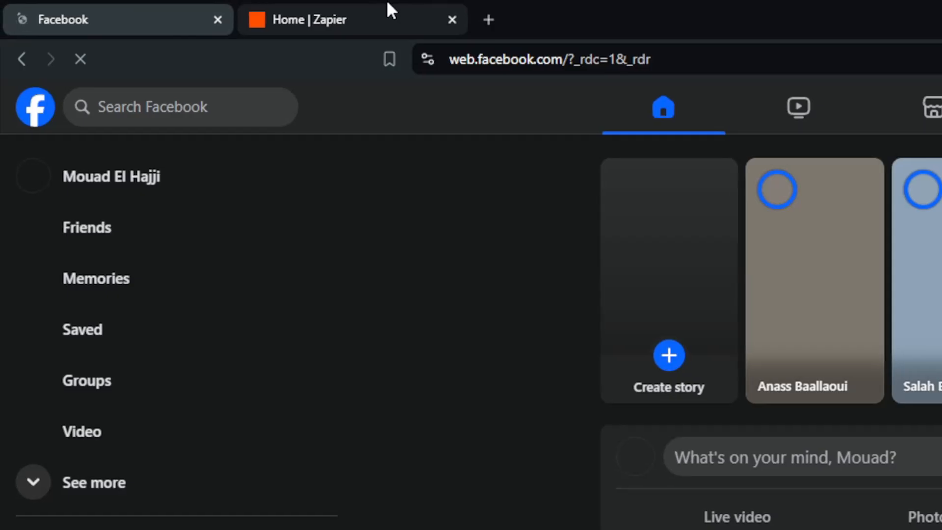
{"action": "left_click", "coordinate": [386, 10]}
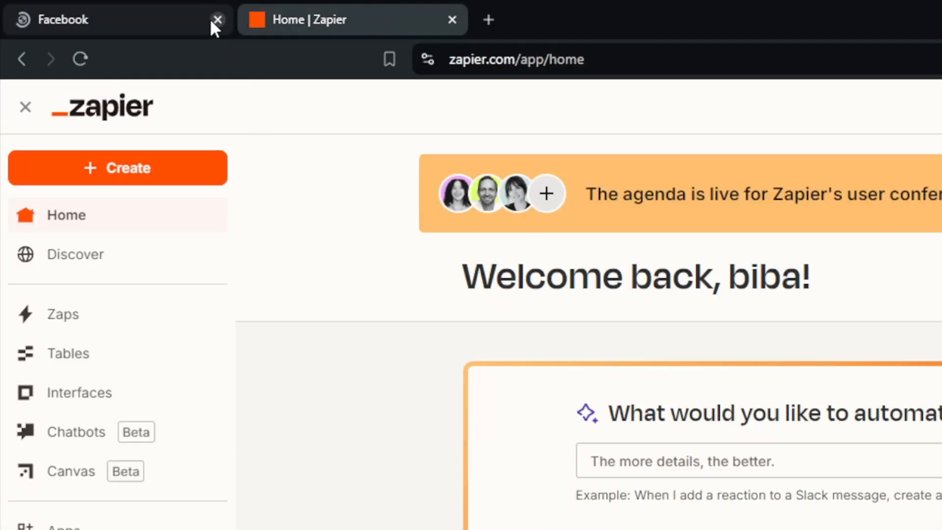
{"action": "left_click", "coordinate": [216, 20]}
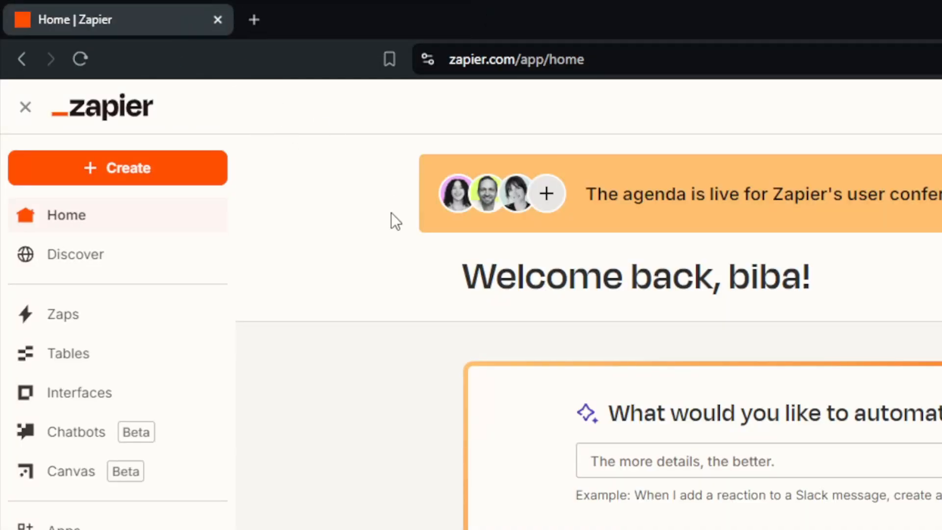
{"action": "key", "text": "alt+Tab"}
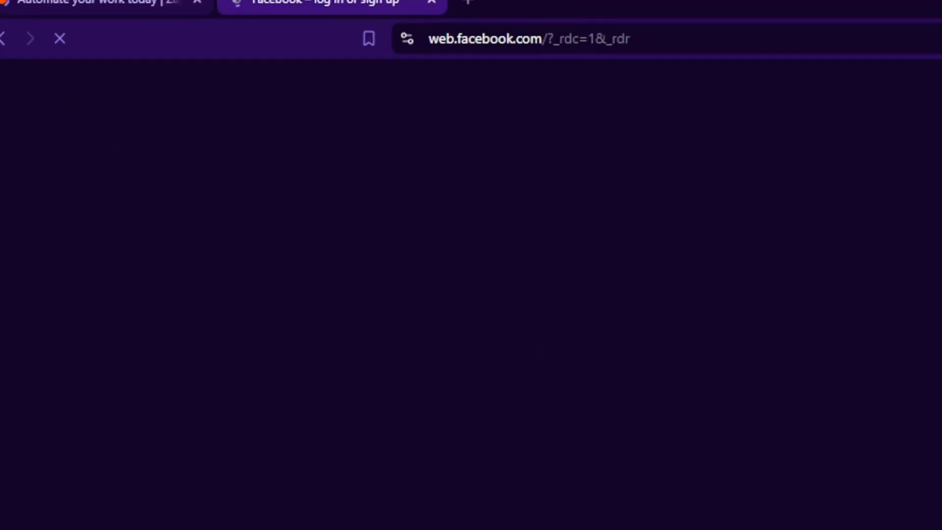
{"action": "left_click", "coordinate": [147, 15]}
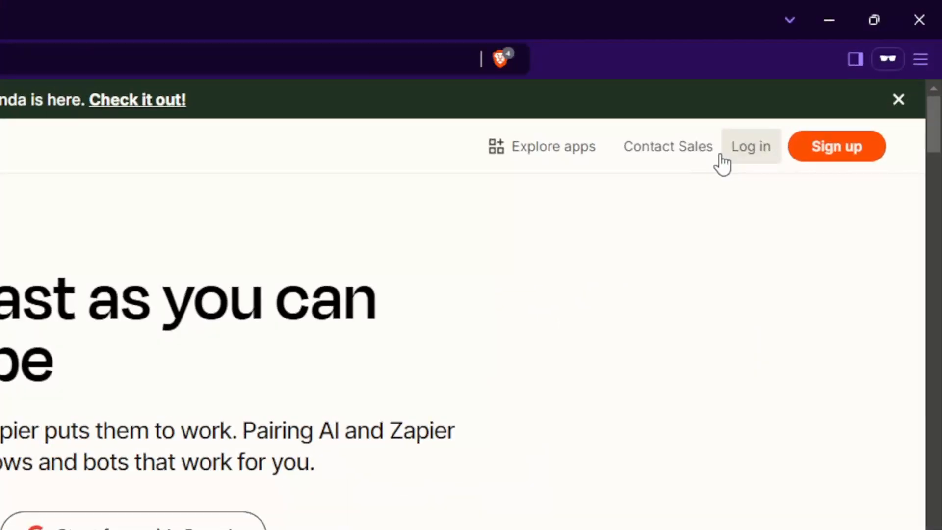
- Look over the Zapier log-in and sign-up options and the Facebook account sign-up form, then close that window
{"action": "left_click", "coordinate": [750, 166]}
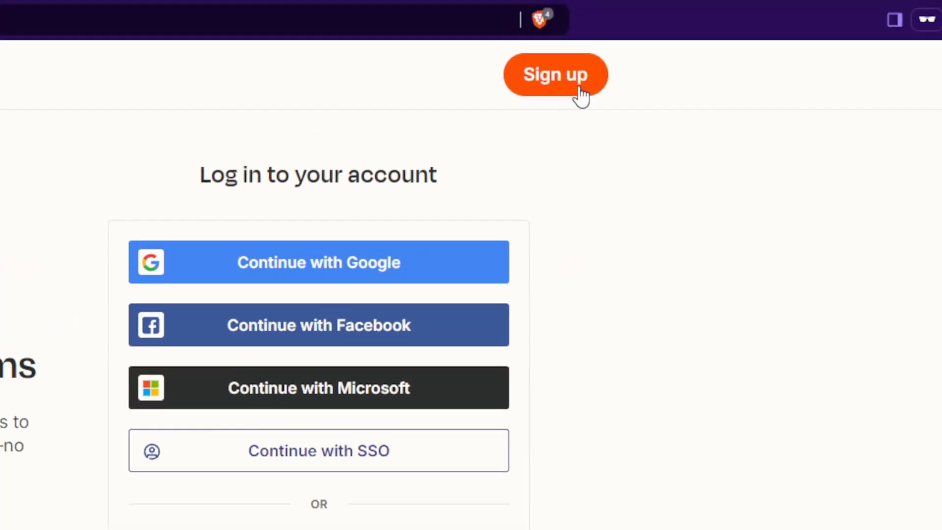
{"action": "left_click", "coordinate": [717, 61]}
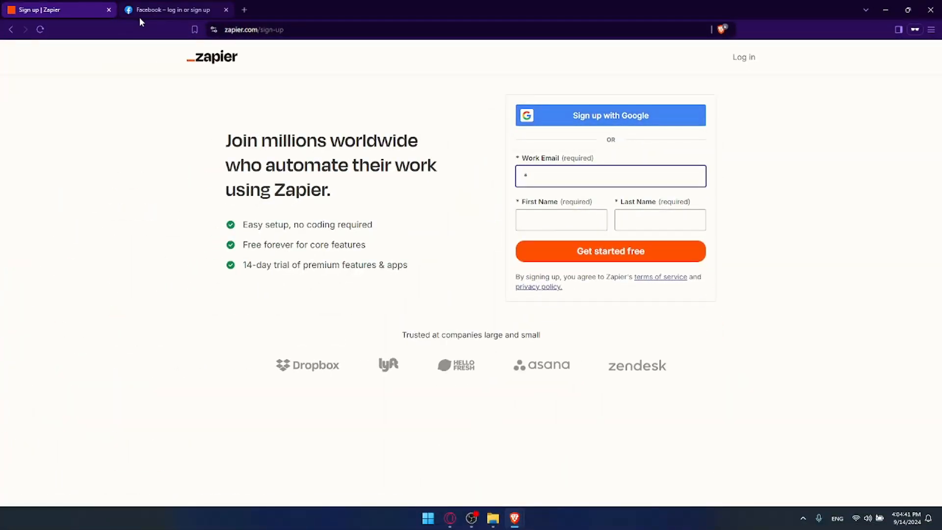
{"action": "left_click", "coordinate": [109, 10]}
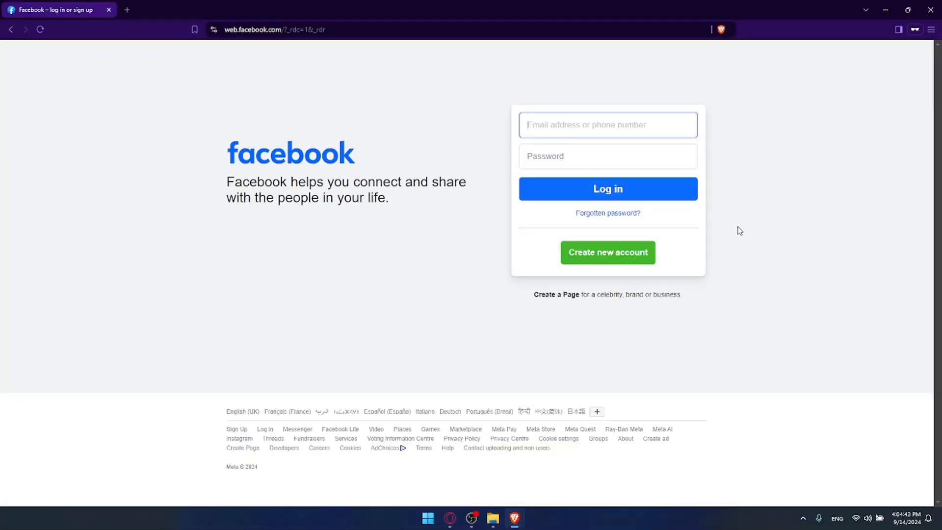
{"action": "left_click", "coordinate": [612, 252]}
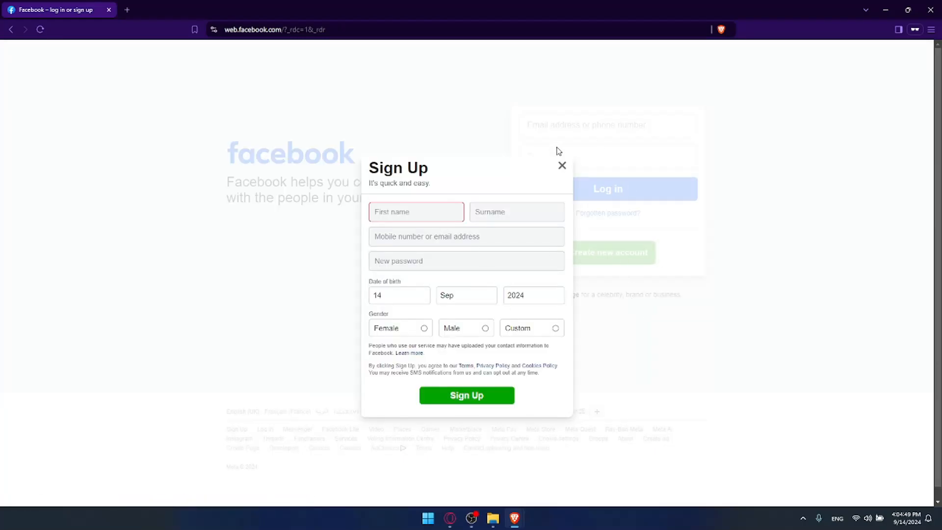
{"action": "left_click", "coordinate": [562, 165]}
{"action": "left_click", "coordinate": [938, 5]}
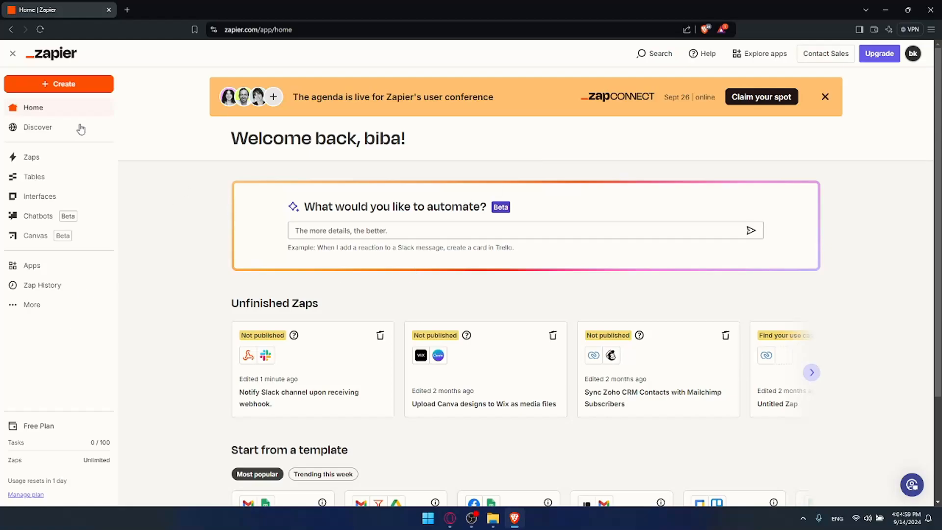
- Search the connected apps for facebook and connect Facebook Pages, opting in to all current and future Pages
{"action": "left_click", "coordinate": [48, 272]}
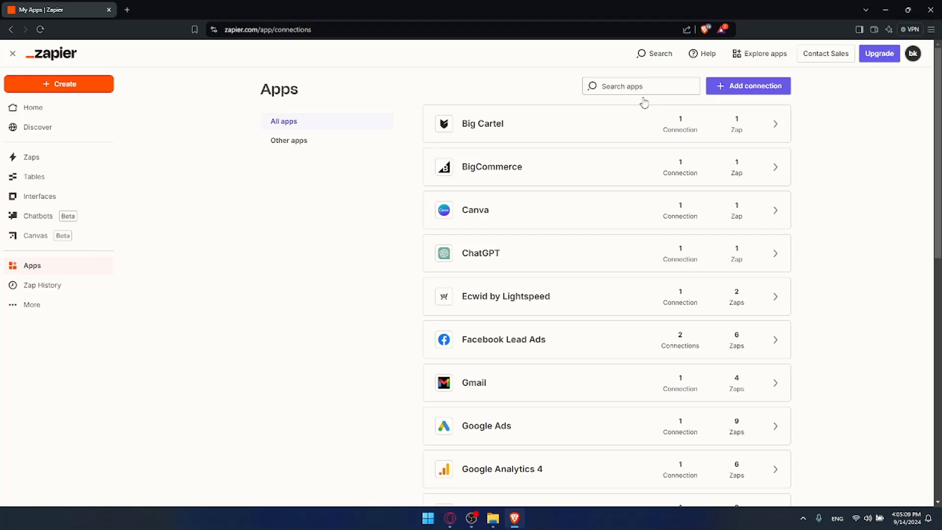
{"action": "left_click", "coordinate": [661, 83]}
{"action": "type", "text": "face"}
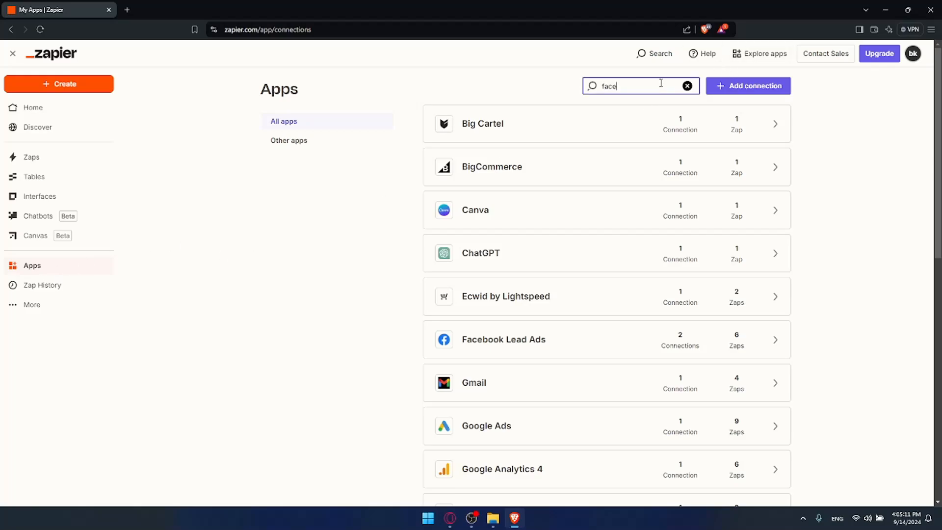
{"action": "type", "text": "book"}
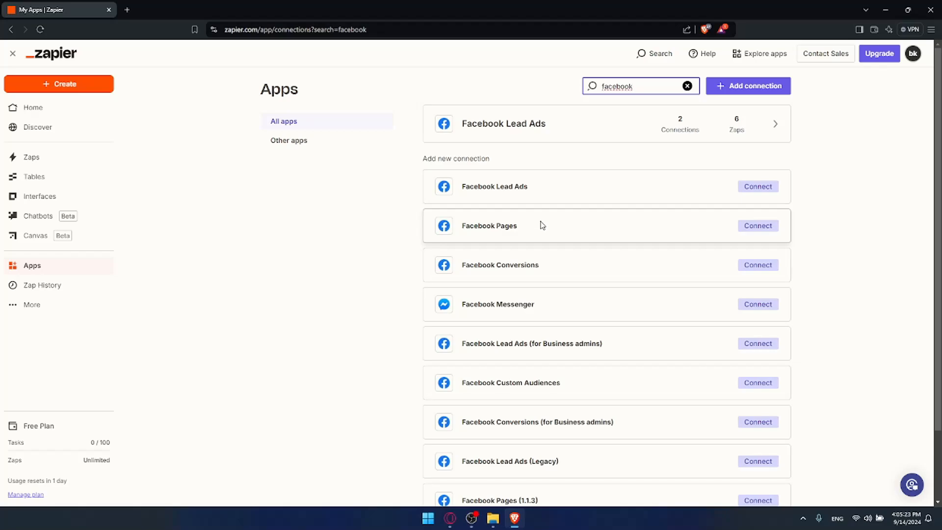
{"action": "key", "text": "XF86MonBrightnessDown"}
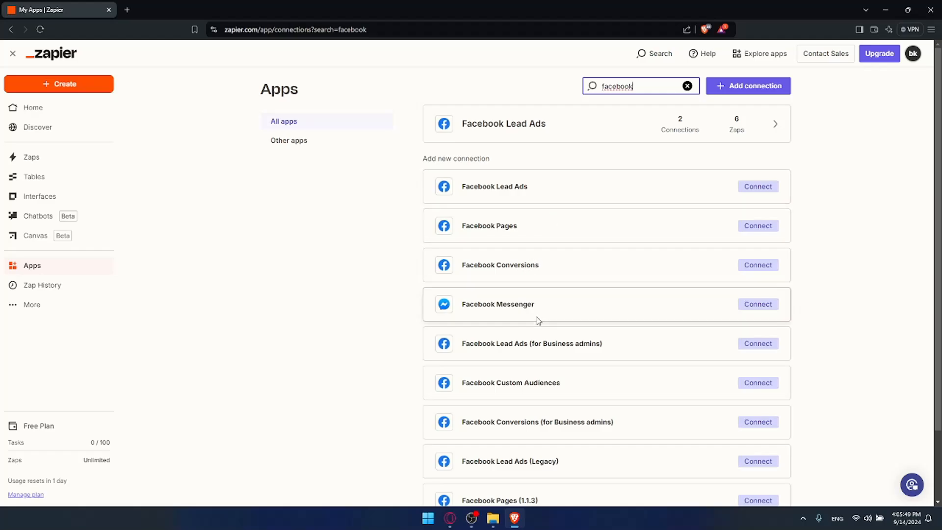
{"action": "scroll", "coordinate": [623, 283], "scroll_direction": "down", "scroll_amount": 2}
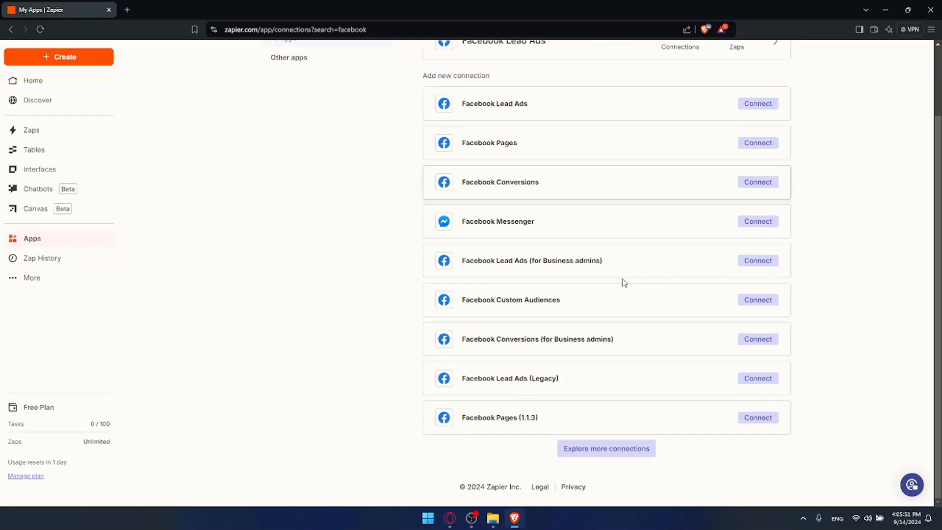
{"action": "scroll", "coordinate": [531, 396], "scroll_direction": "up", "scroll_amount": 2}
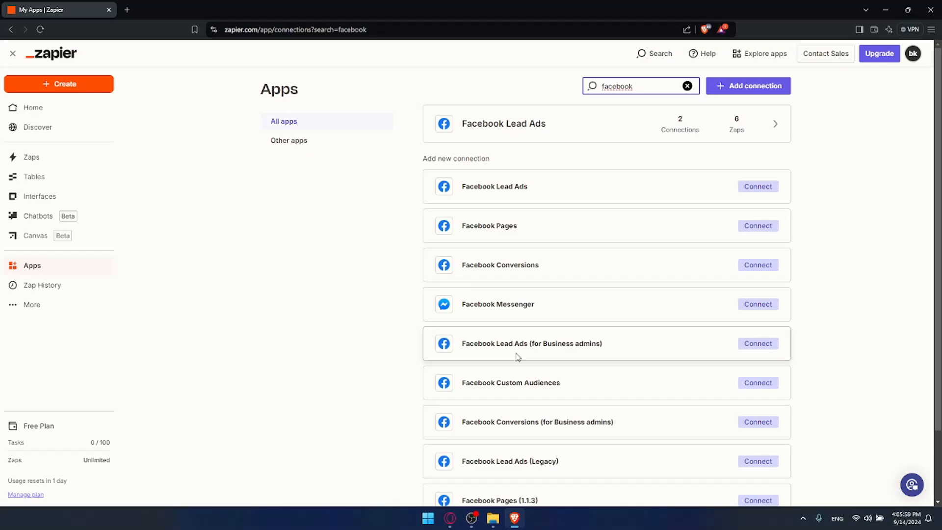
{"action": "left_click", "coordinate": [605, 221]}
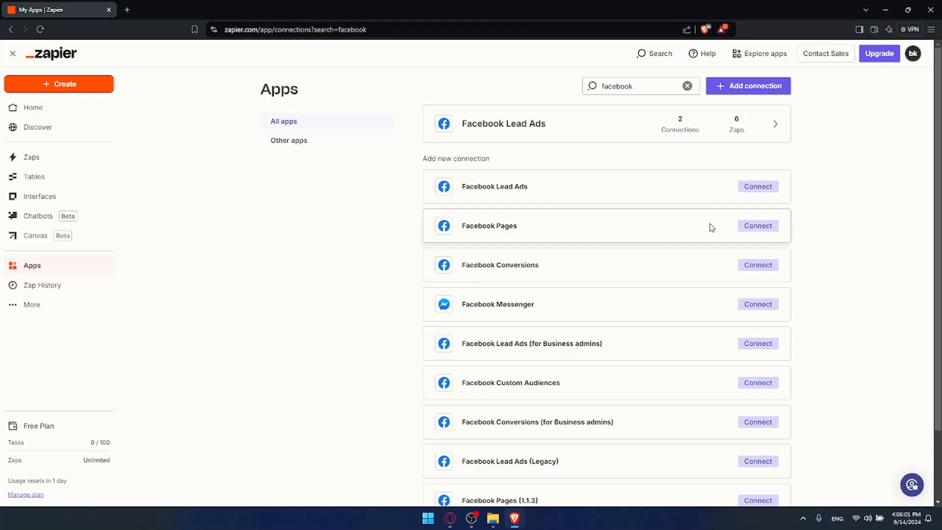
{"action": "left_click", "coordinate": [751, 231]}
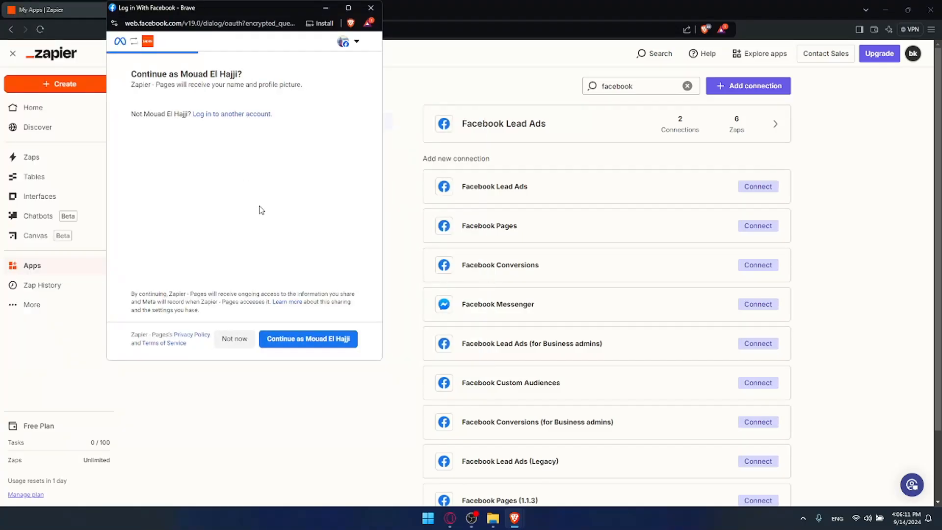
{"action": "left_click", "coordinate": [286, 345]}
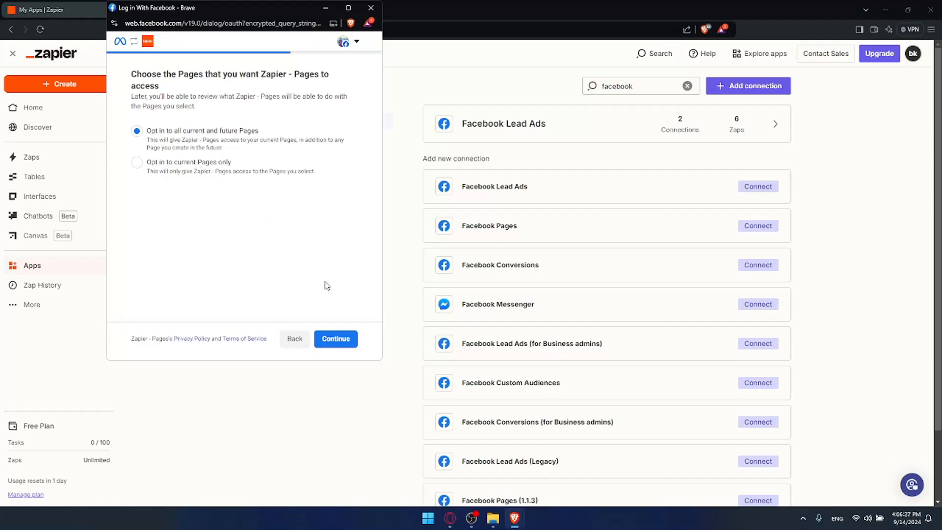
{"action": "left_click", "coordinate": [336, 338]}
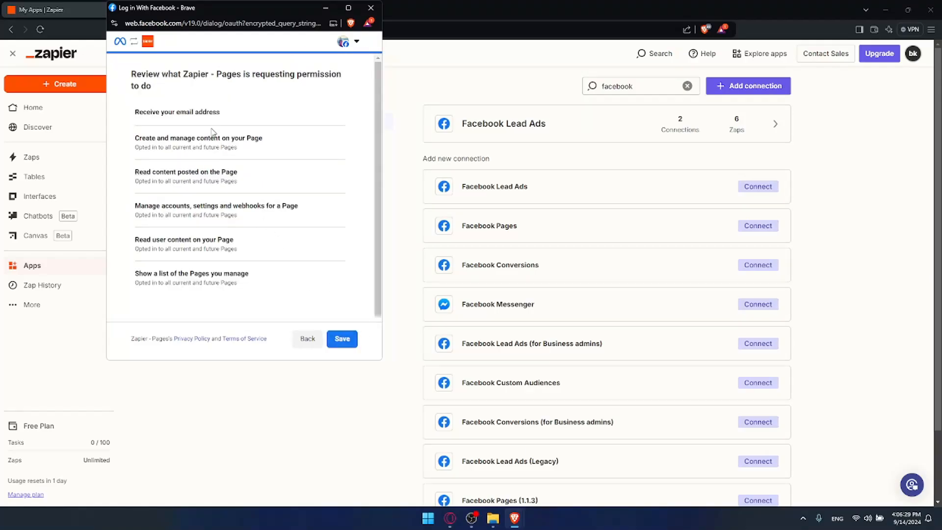
- Read through each permission Zapier - Pages is requesting
{"action": "left_click_drag", "start_coordinate": [139, 113], "coordinate": [227, 122]}
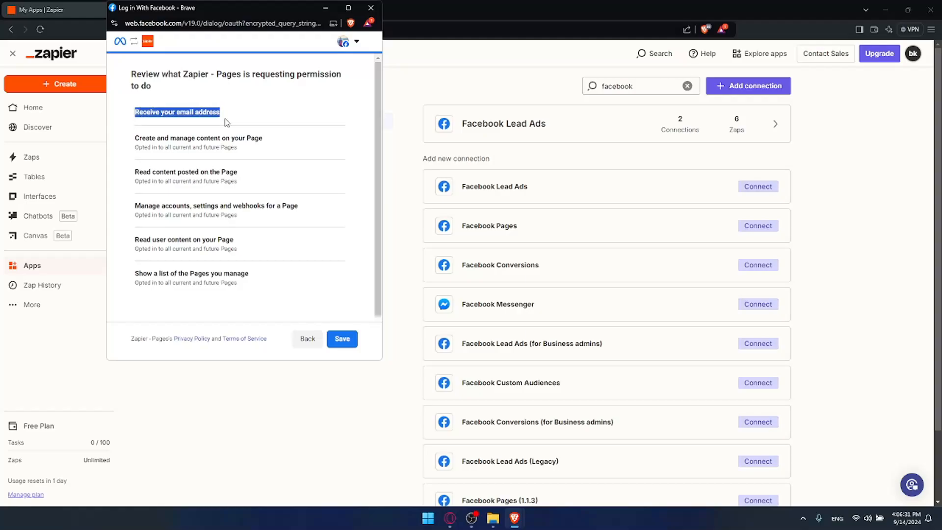
{"action": "left_click", "coordinate": [229, 114]}
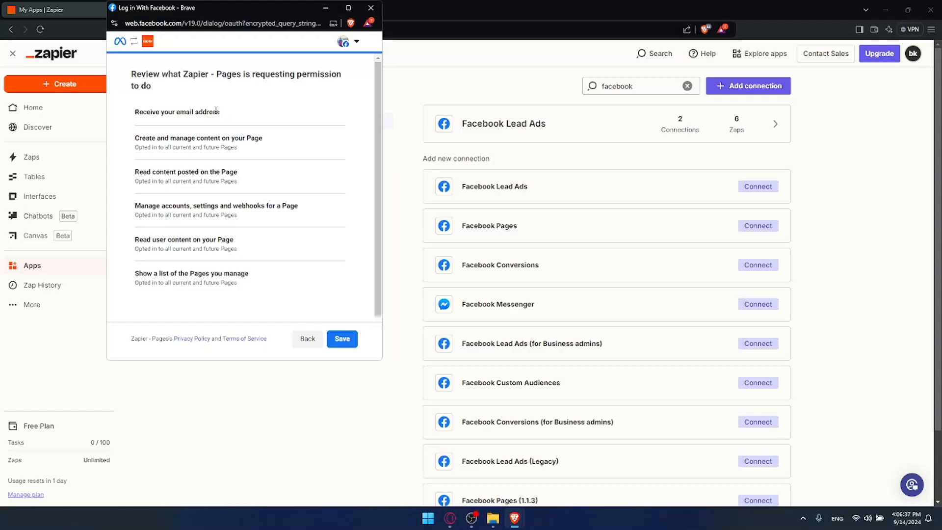
{"action": "left_click_drag", "start_coordinate": [127, 138], "coordinate": [273, 142]}
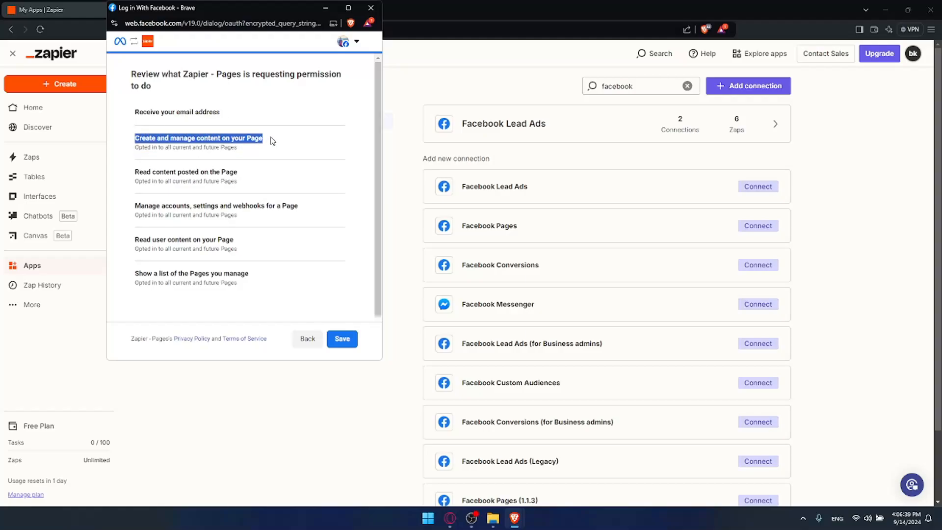
{"action": "left_click_drag", "start_coordinate": [128, 172], "coordinate": [263, 172]}
{"action": "left_click", "coordinate": [263, 172]}
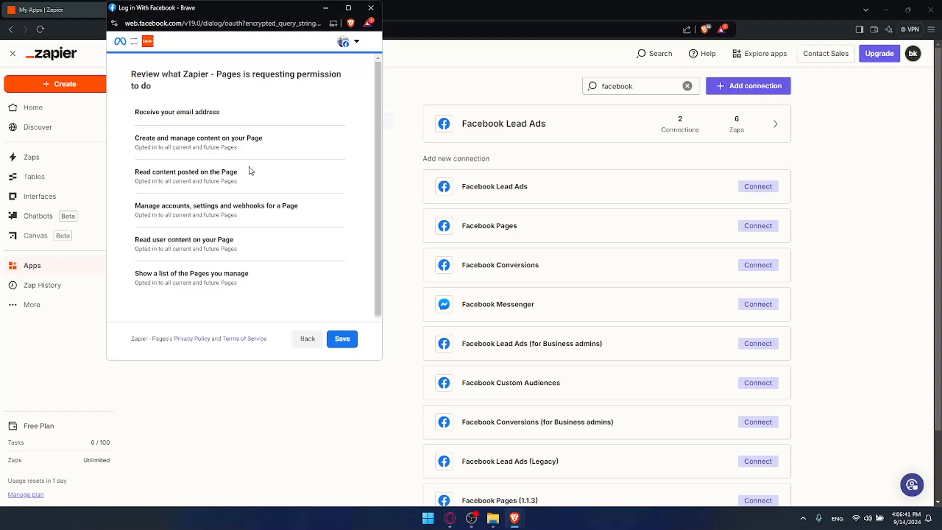
{"action": "left_click_drag", "start_coordinate": [131, 206], "coordinate": [310, 210]}
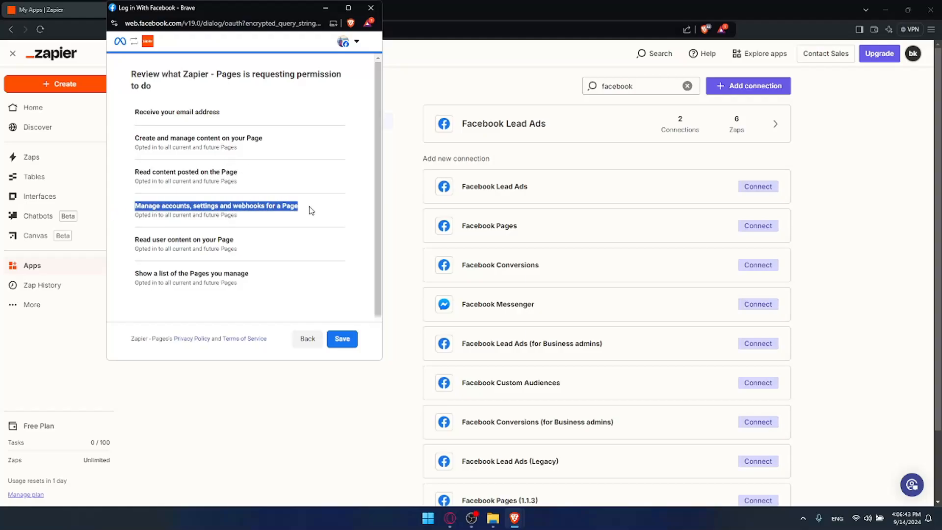
{"action": "left_click_drag", "start_coordinate": [136, 239], "coordinate": [271, 238]}
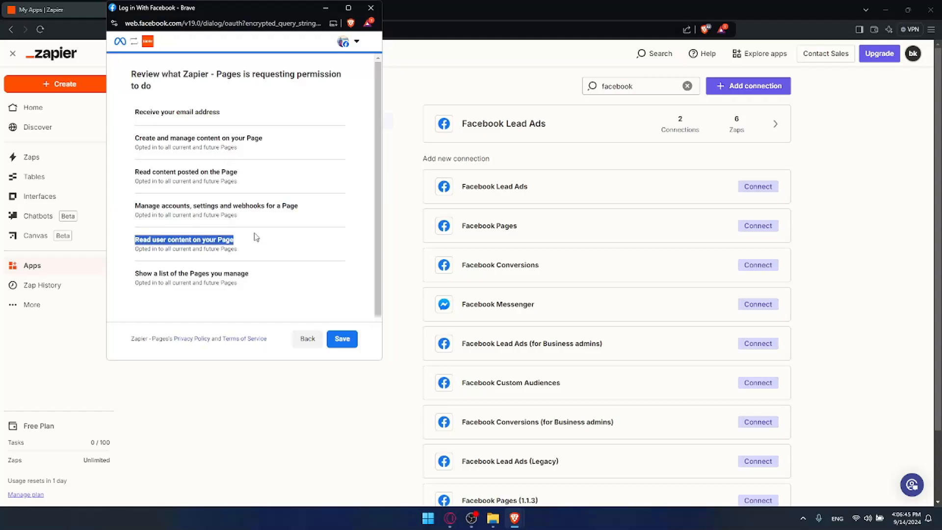
{"action": "left_click_drag", "start_coordinate": [126, 277], "coordinate": [287, 274]}
{"action": "left_click", "coordinate": [284, 274]}
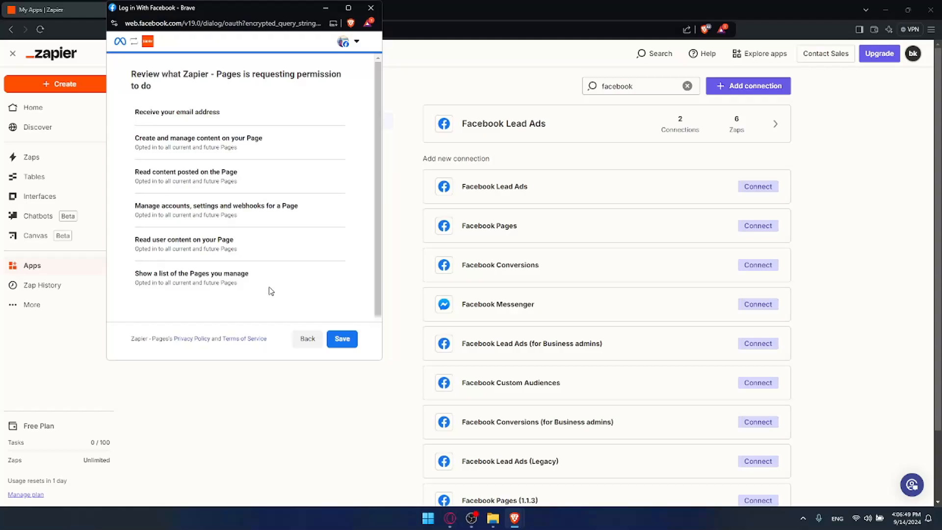
- Save the requested permissions and finish the Facebook Pages connection
{"action": "left_click", "coordinate": [343, 339]}
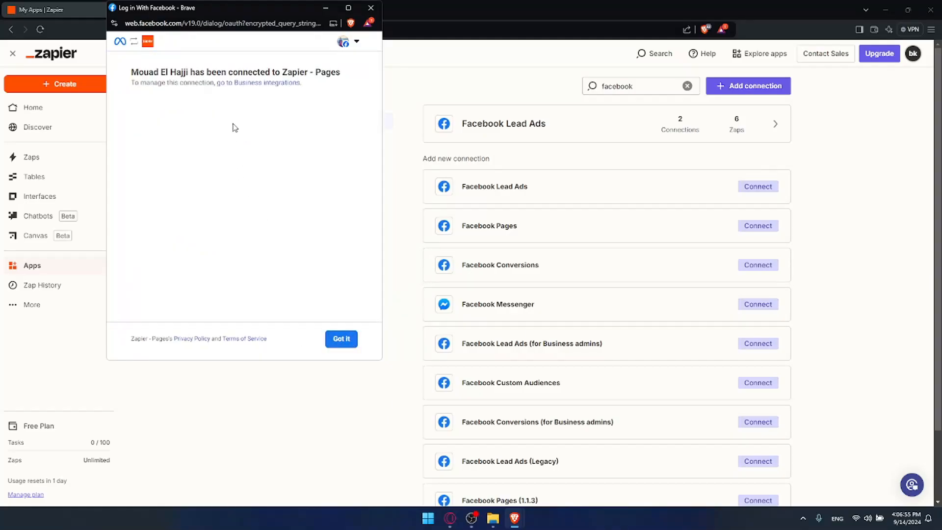
{"action": "left_click", "coordinate": [334, 340]}
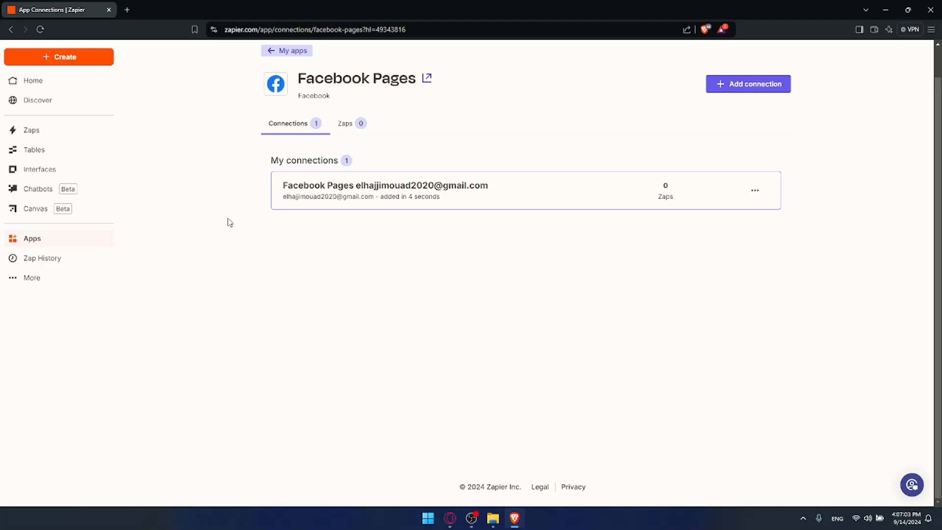
- Create a new Zap from the Zaps page
{"action": "left_click", "coordinate": [33, 138]}
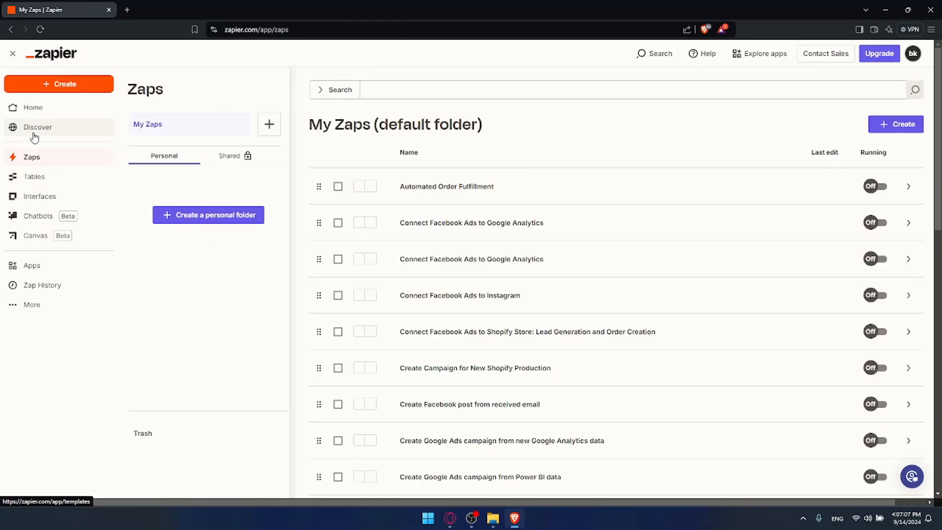
{"action": "left_click", "coordinate": [903, 127]}
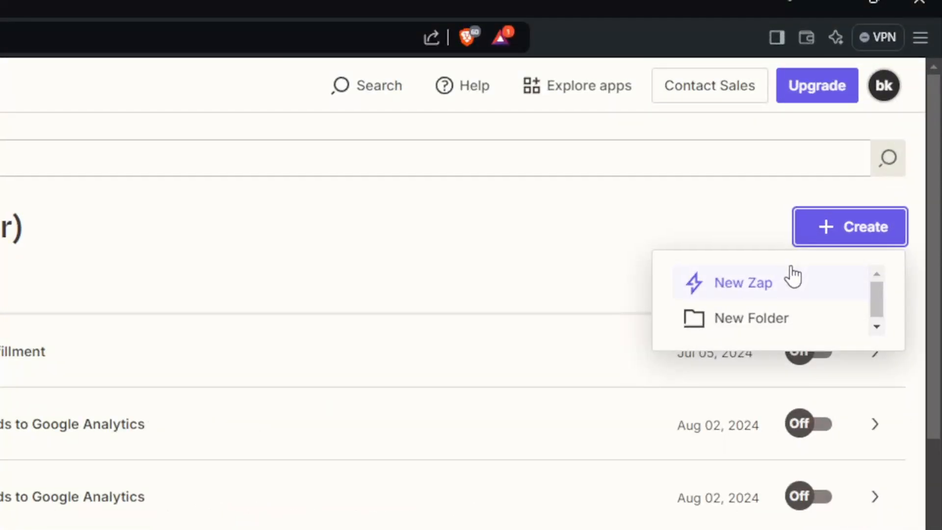
{"action": "left_click", "coordinate": [793, 279]}
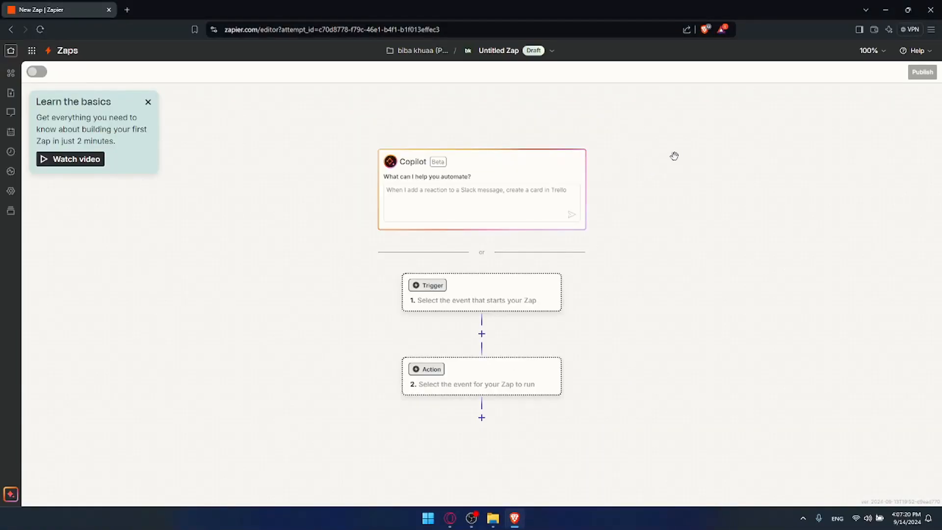
- Ask Copilot: i want to automate posting content in my facebook page
{"action": "scroll", "coordinate": [678, 153], "scroll_direction": "up", "scroll_amount": 1}
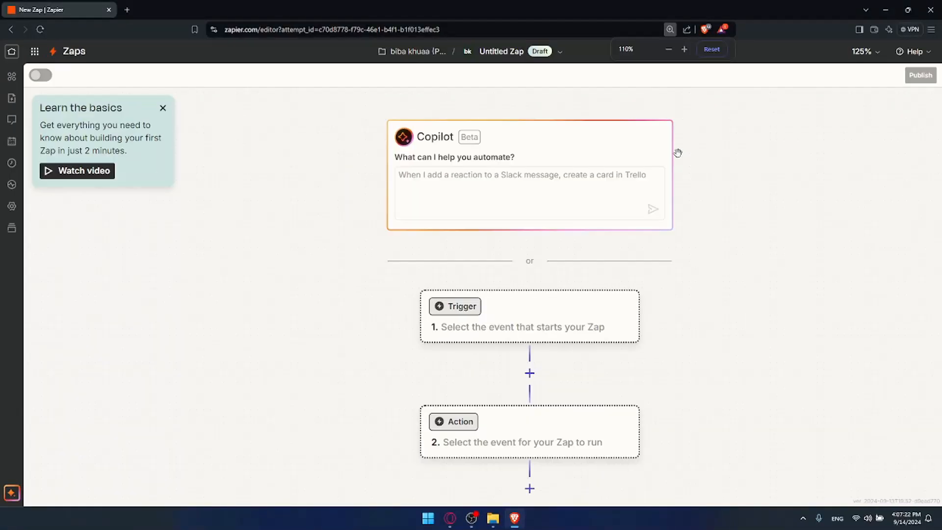
{"action": "scroll", "coordinate": [678, 152], "scroll_direction": "down", "scroll_amount": 1}
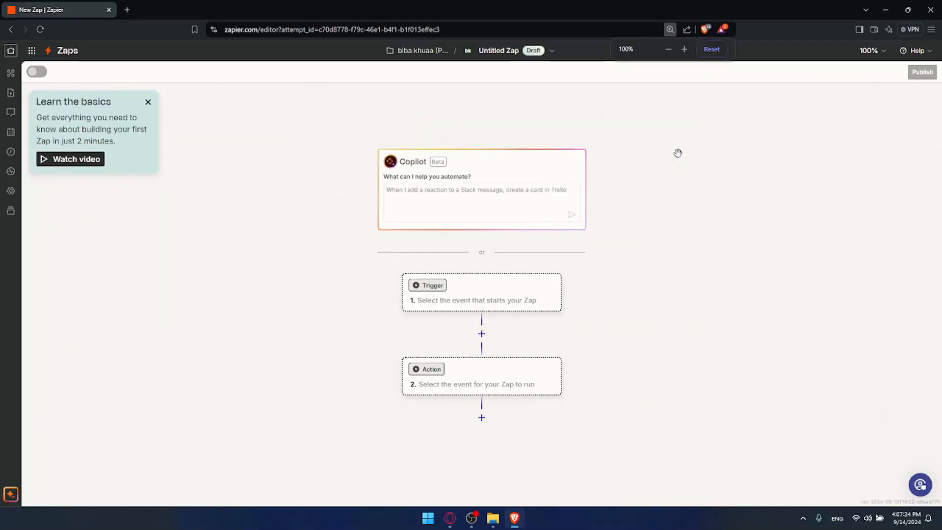
{"action": "scroll", "coordinate": [678, 152], "scroll_direction": "up", "scroll_amount": 2}
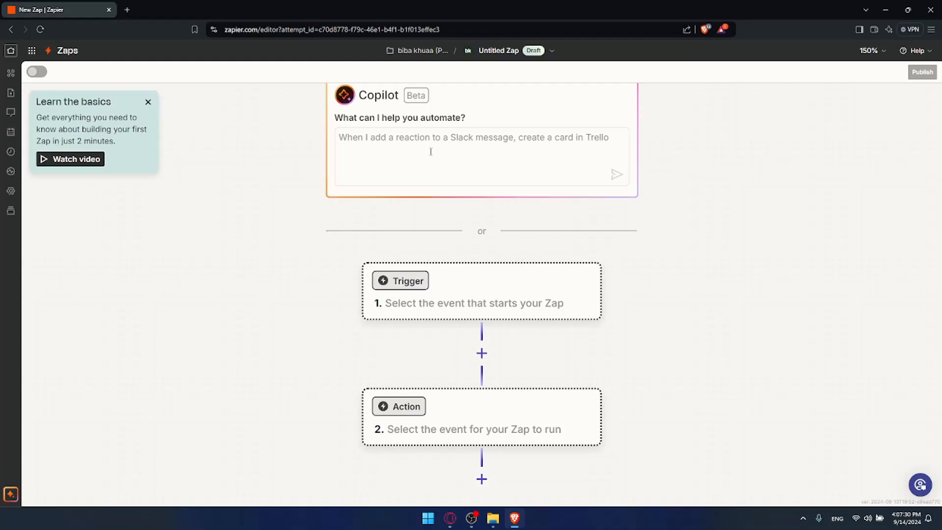
{"action": "left_click", "coordinate": [402, 164]}
{"action": "type", "text": "i want t"}
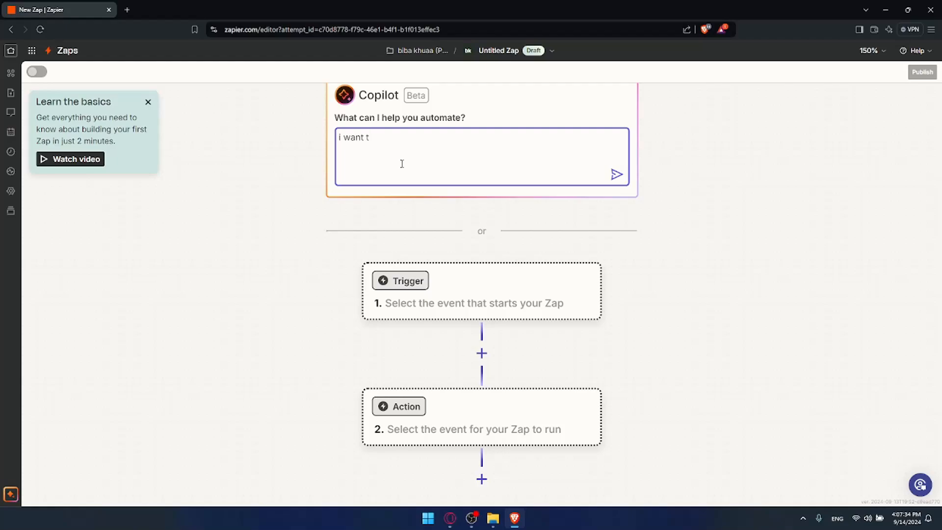
{"action": "type", "text": "o au"}
{"action": "type", "text": "i"}
{"action": "type", "text": "omate "}
{"action": "type", "text": "co"}
{"action": "key", "text": "BackSpace"}
{"action": "type", "text": "postnig"}
{"action": "key", "text": "BackSpace"}
{"action": "key", "text": "BackSpace"}
{"action": "key", "text": "BackSpace"}
{"action": "type", "text": "ing conte"}
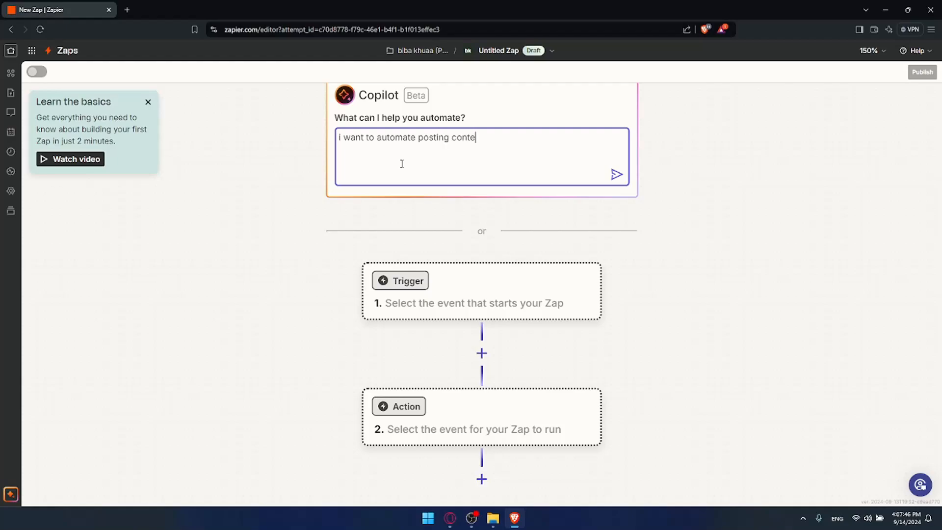
{"action": "type", "text": "nt in my facebook page"}
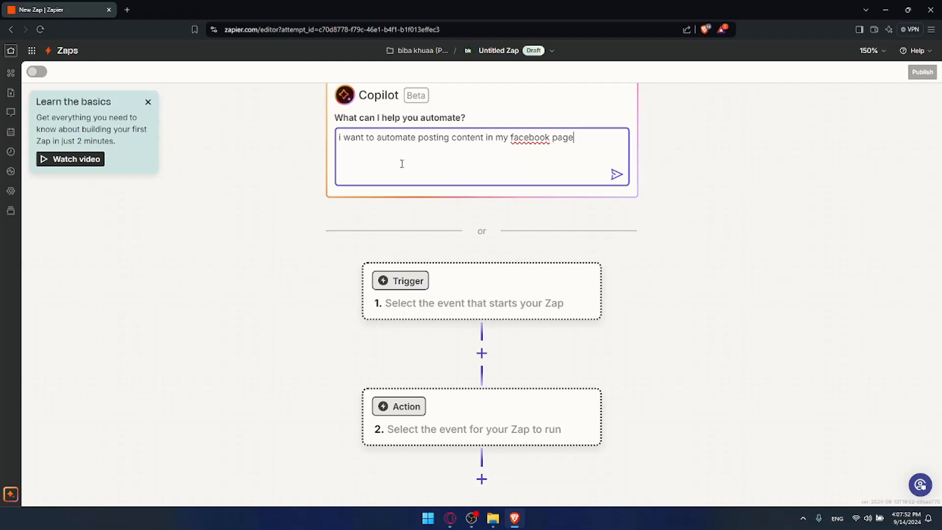
{"action": "key", "text": "Return"}
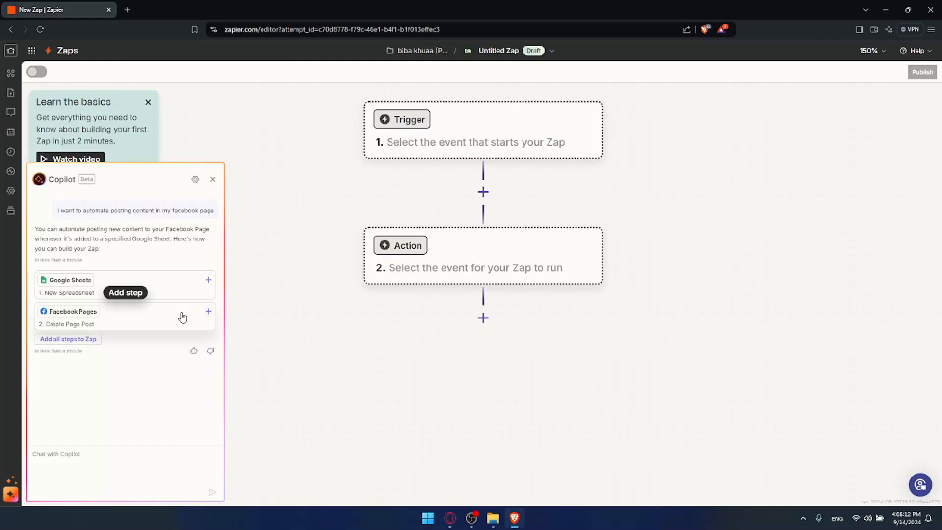
- Add the suggested Facebook Pages Create Page Post action, and ask Copilot: i want to post content when i recive an email
{"action": "left_click", "coordinate": [208, 312]}
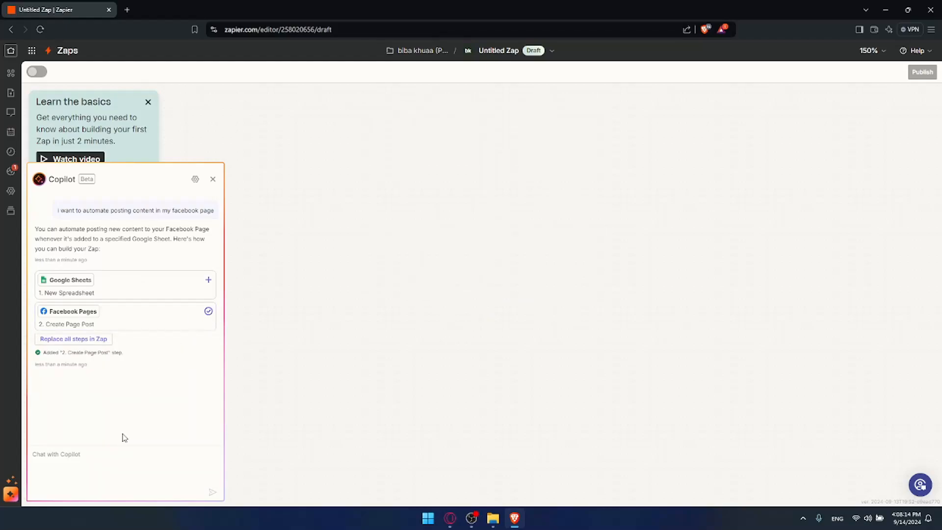
{"action": "left_click", "coordinate": [122, 455]}
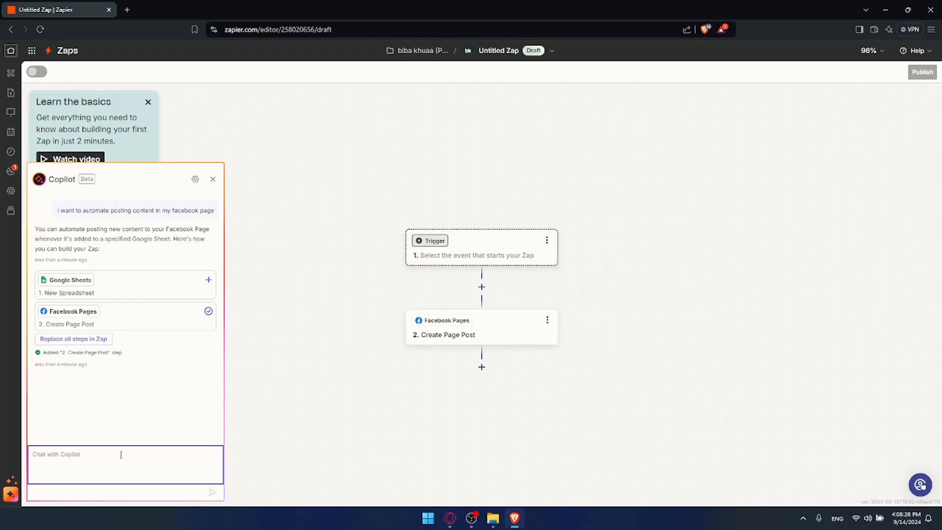
{"action": "type", "text": "wh"}
{"action": "key", "text": "BackSpace"}
{"action": "key", "text": "BackSpace"}
{"action": "type", "text": "i want to post content when i recive an email"}
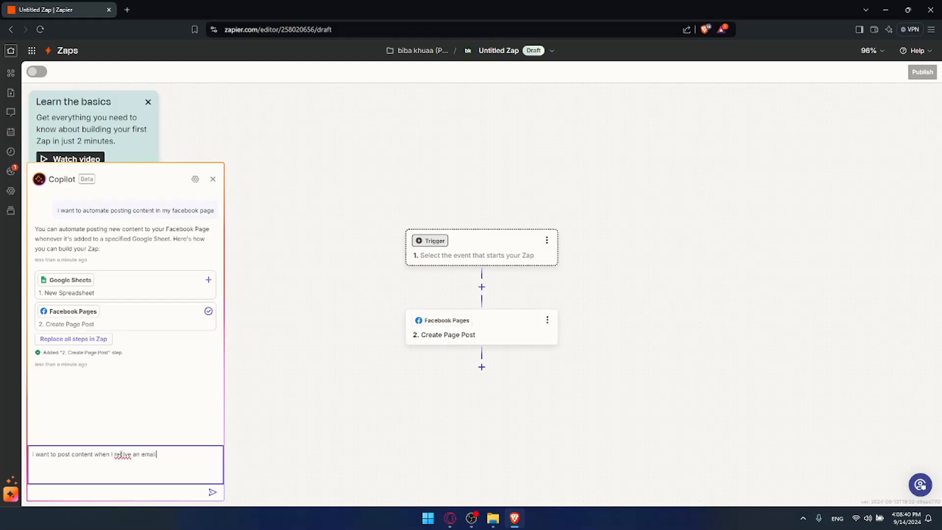
{"action": "key", "text": "Return"}
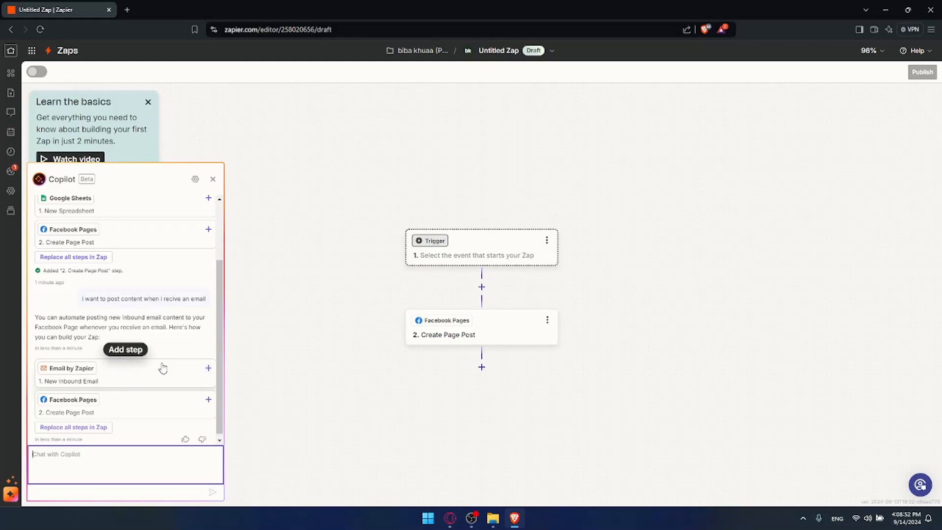
- Add the suggested Email by Zapier New Inbound Email trigger to the Zap and close the Copilot panel
{"action": "left_click", "coordinate": [208, 369]}
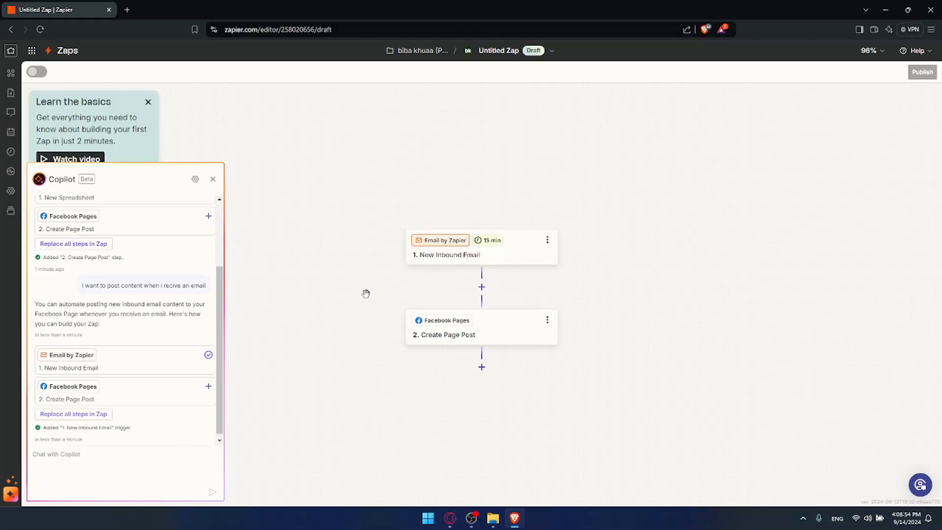
{"action": "left_click", "coordinate": [212, 178]}
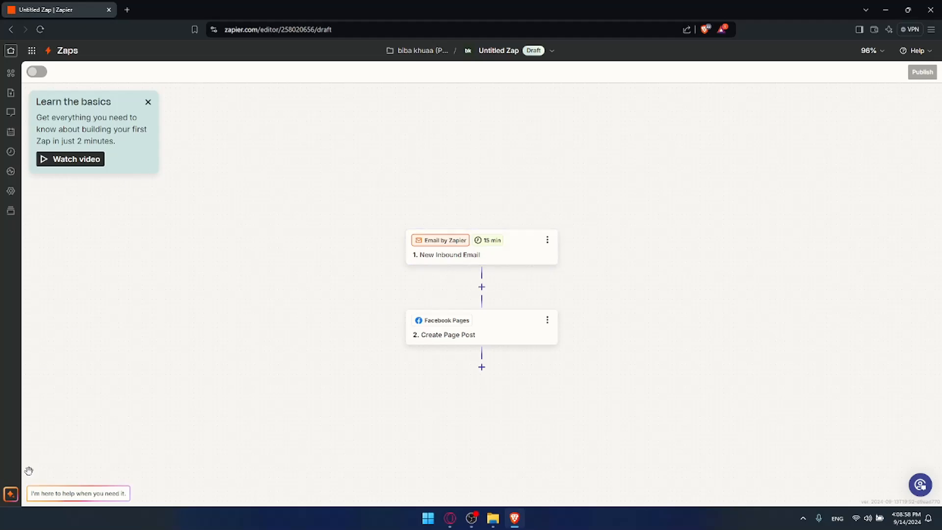
- Open the New Inbound Email trigger step to view its settings
{"action": "left_click", "coordinate": [10, 493]}
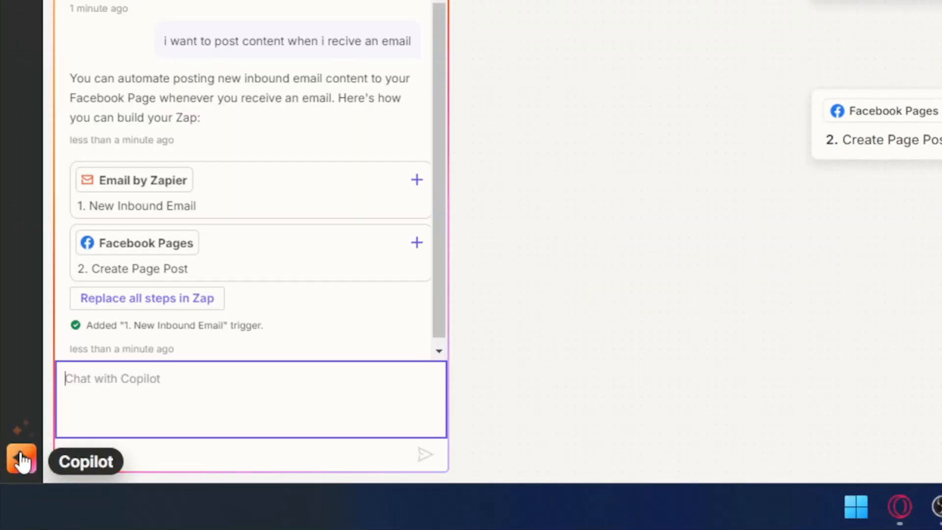
{"action": "left_click", "coordinate": [21, 460]}
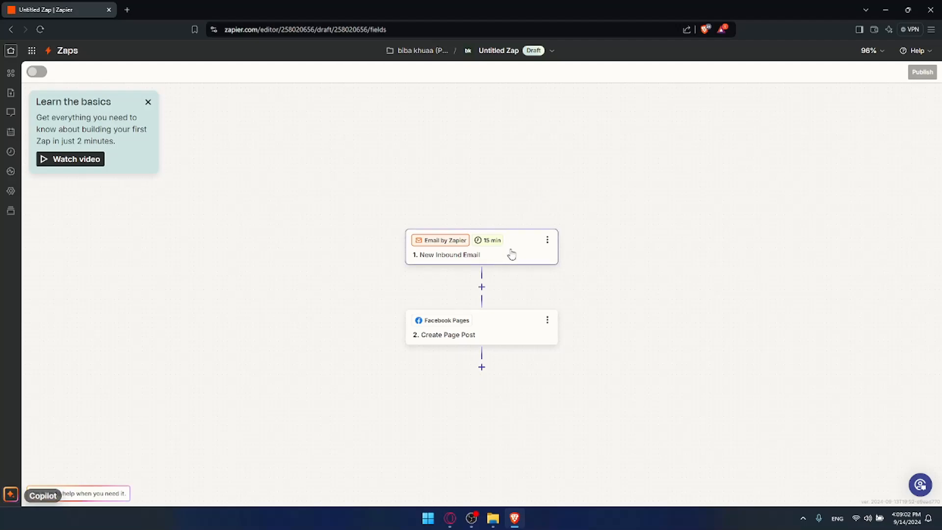
{"action": "left_click", "coordinate": [510, 252]}
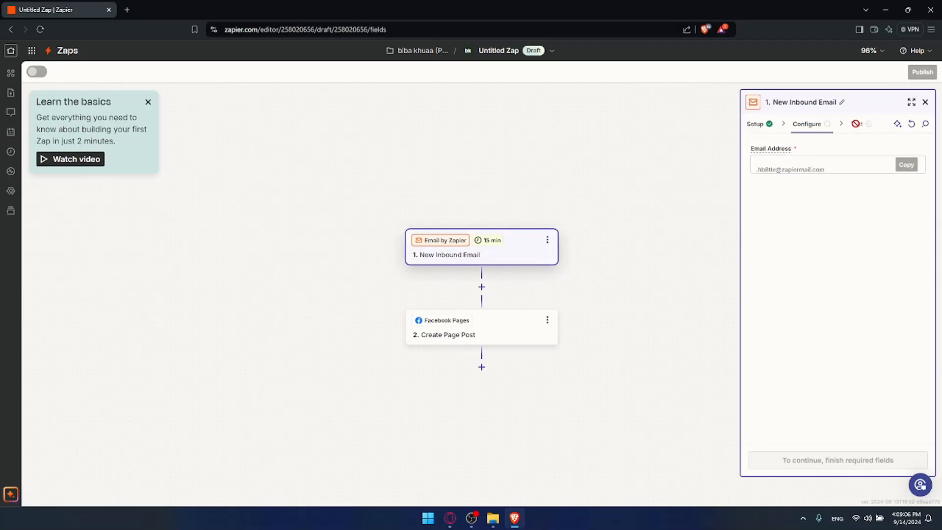
- Open the Create Page Post action and examine its configuration fields: Page, Message and Link Url
{"action": "left_click", "coordinate": [496, 334]}
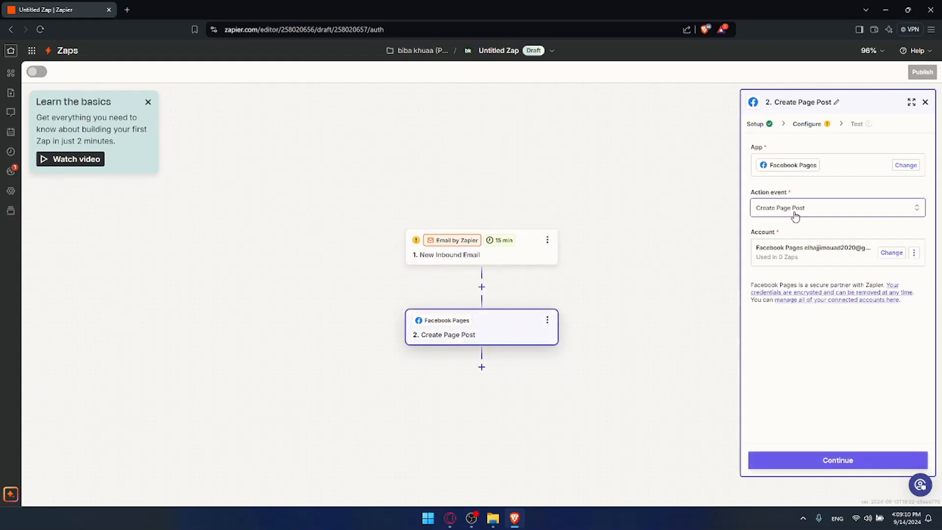
{"action": "left_click", "coordinate": [801, 124]}
{"action": "left_click", "coordinate": [791, 166]}
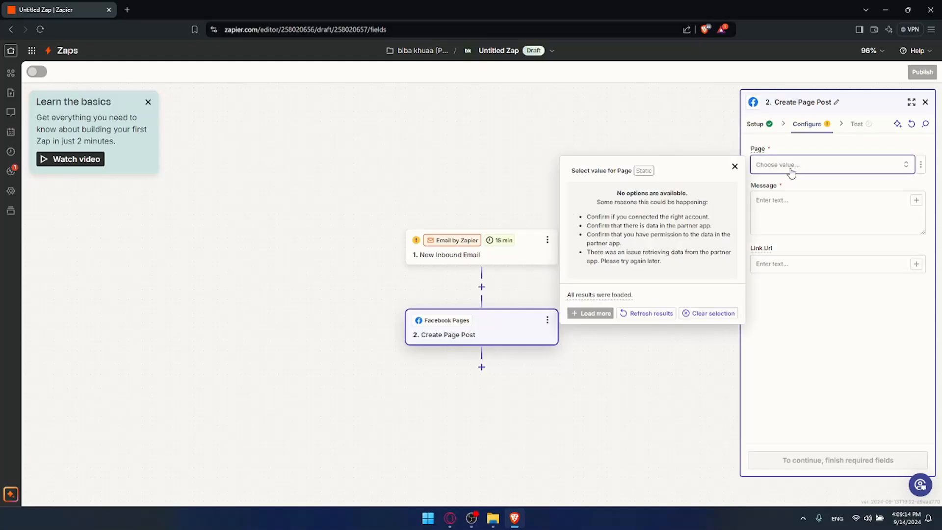
{"action": "left_click", "coordinate": [792, 200]}
{"action": "left_click", "coordinate": [793, 201]}
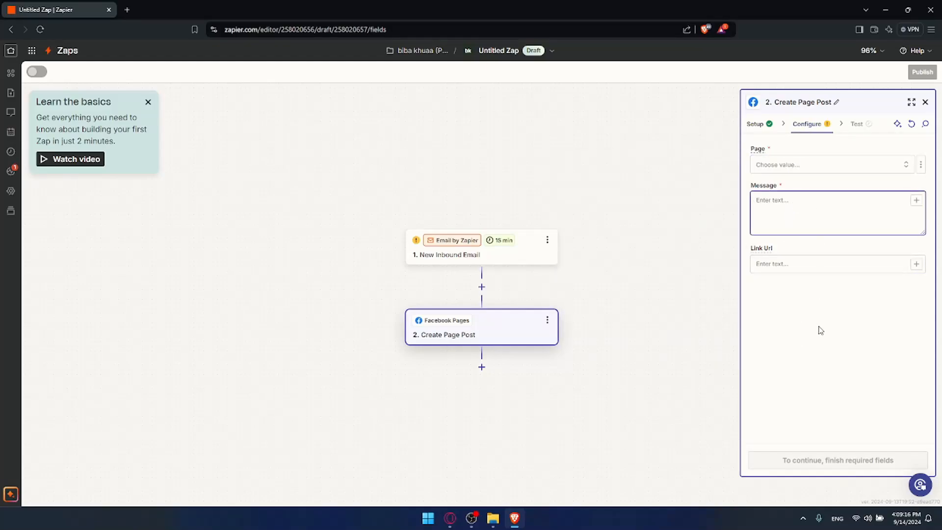
{"action": "key", "text": "Tab"}
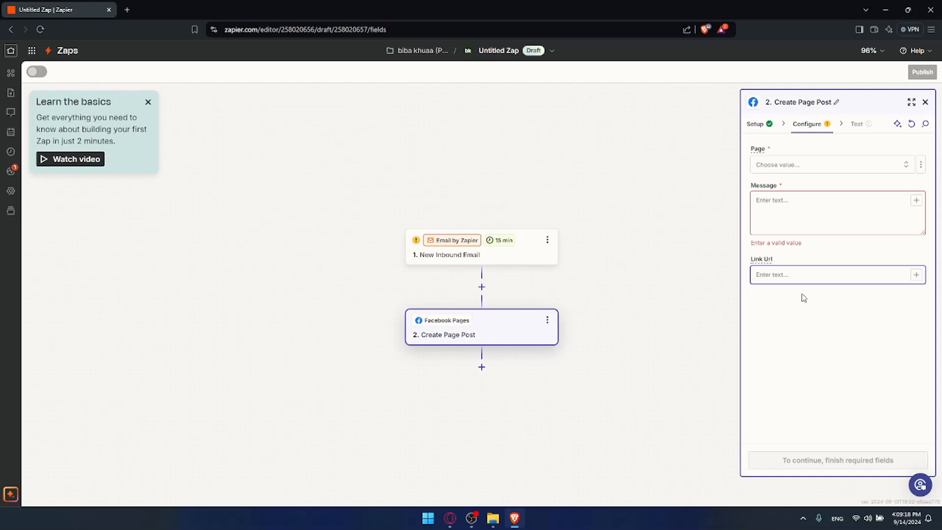
{"action": "left_click", "coordinate": [854, 123]}
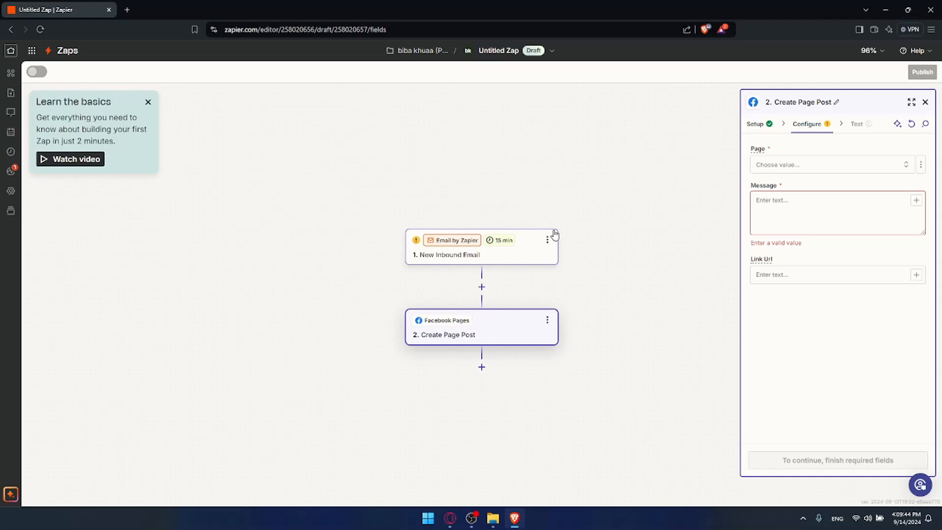
{"action": "scroll", "coordinate": [554, 232], "scroll_direction": "down", "scroll_amount": 5}
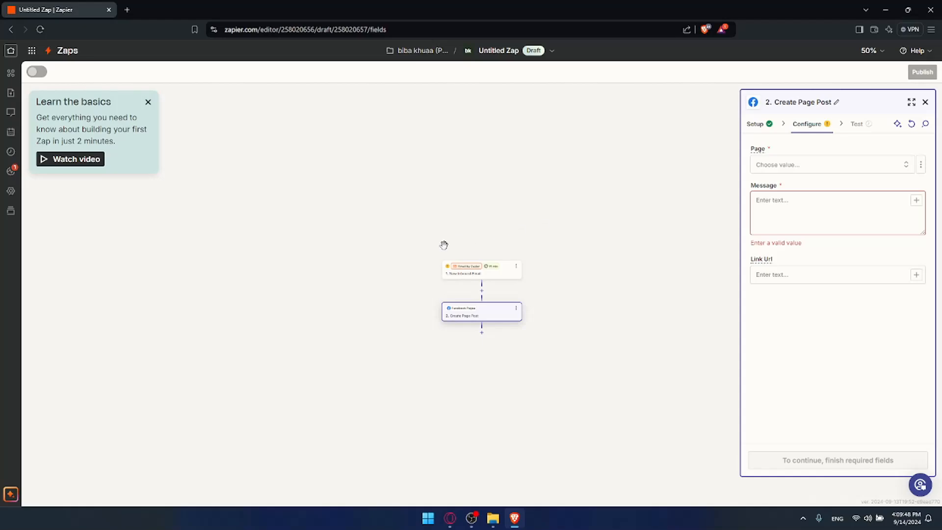
{"action": "scroll", "coordinate": [444, 248], "scroll_direction": "up", "scroll_amount": 5}
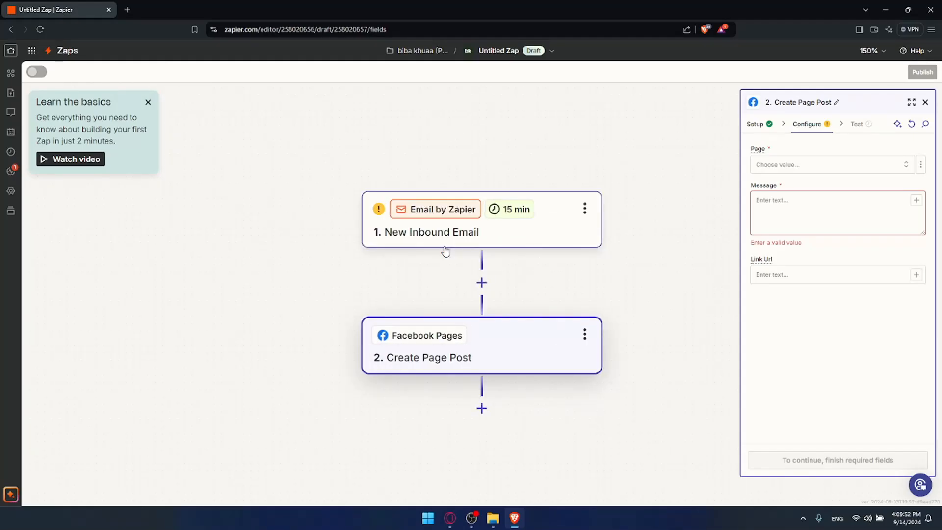
{"action": "scroll", "coordinate": [509, 318], "scroll_direction": "down", "scroll_amount": 3}
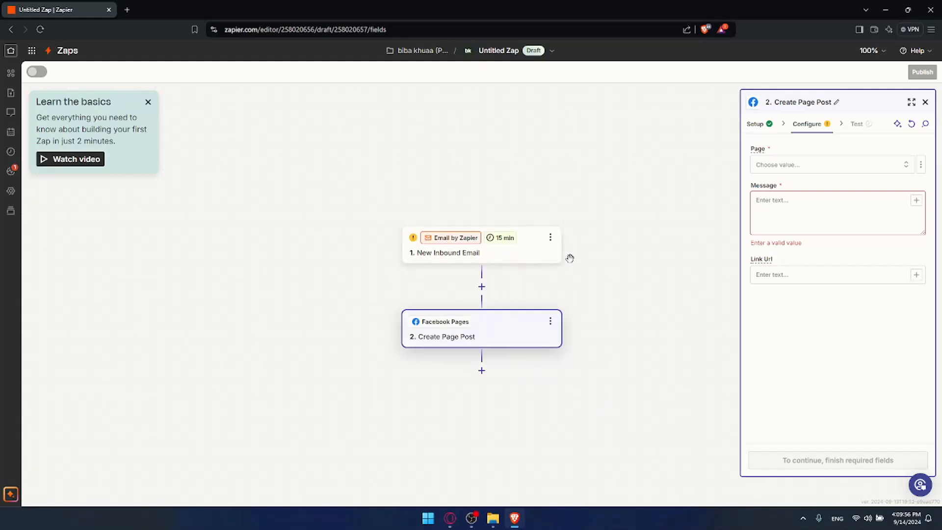
{"action": "scroll", "coordinate": [569, 257], "scroll_direction": "up", "scroll_amount": 3}
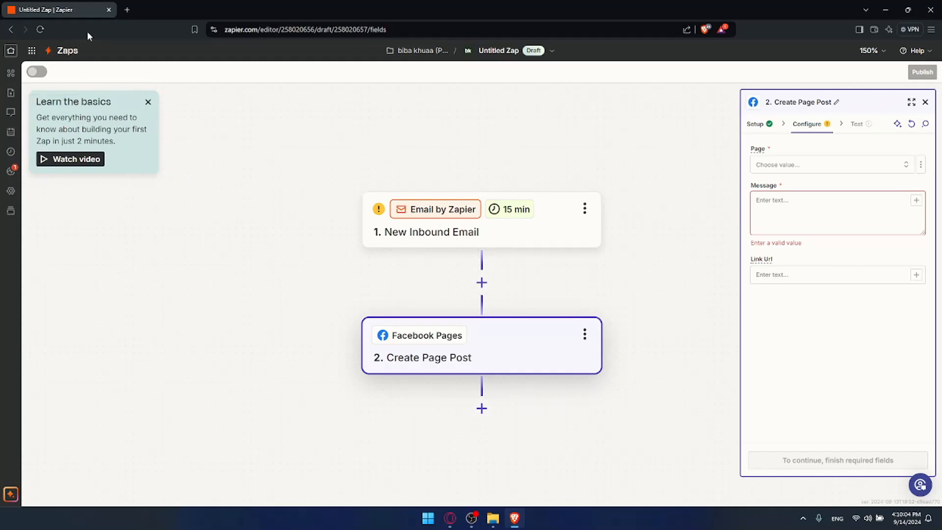
- Close the Zapier editor tab and minimize the browser window
{"action": "left_click", "coordinate": [122, 11]}
{"action": "left_click", "coordinate": [109, 9]}
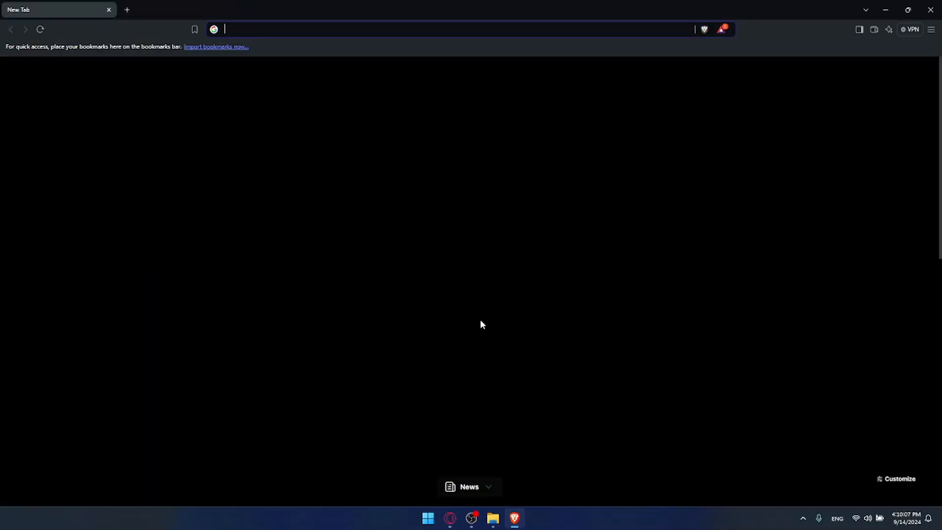
{"action": "left_click", "coordinate": [886, 9]}
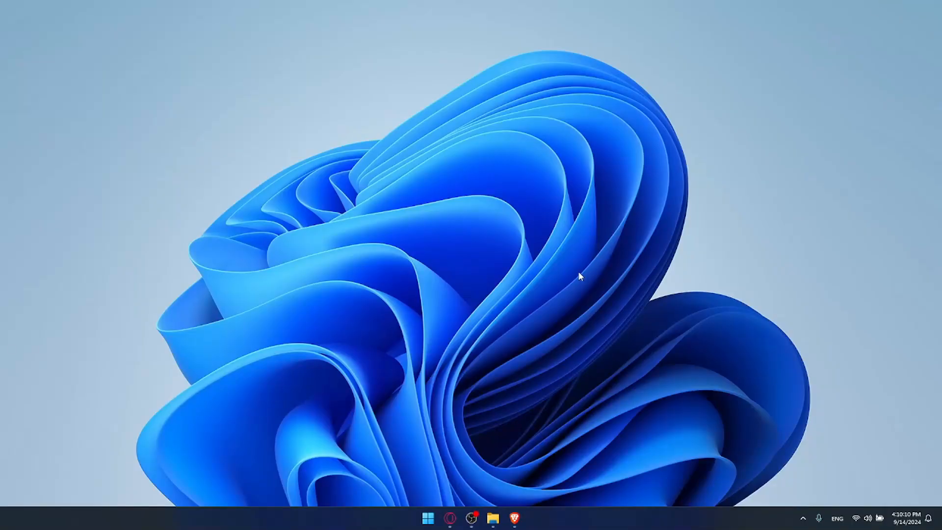